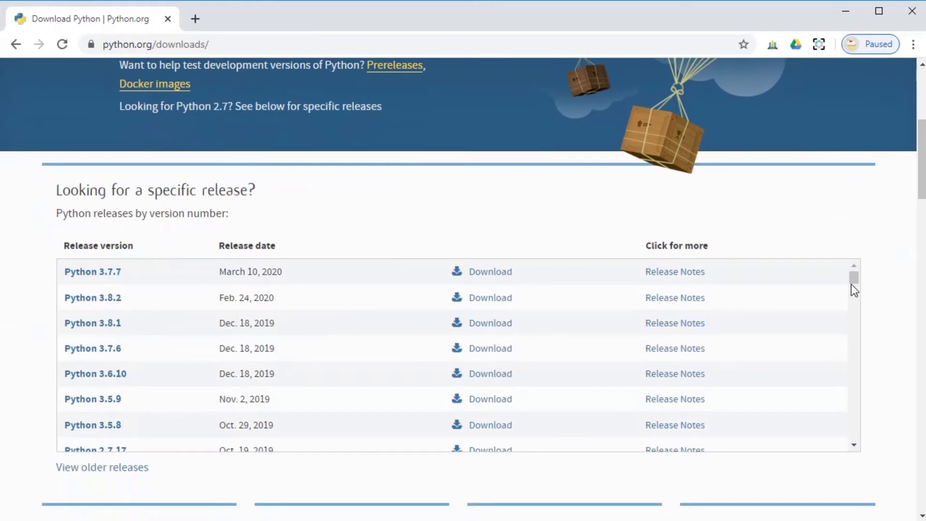
Look through the Python releases by version number and download Python 3.8.2, the latest version for Windows.
scroll(833, 294, "down", 7)
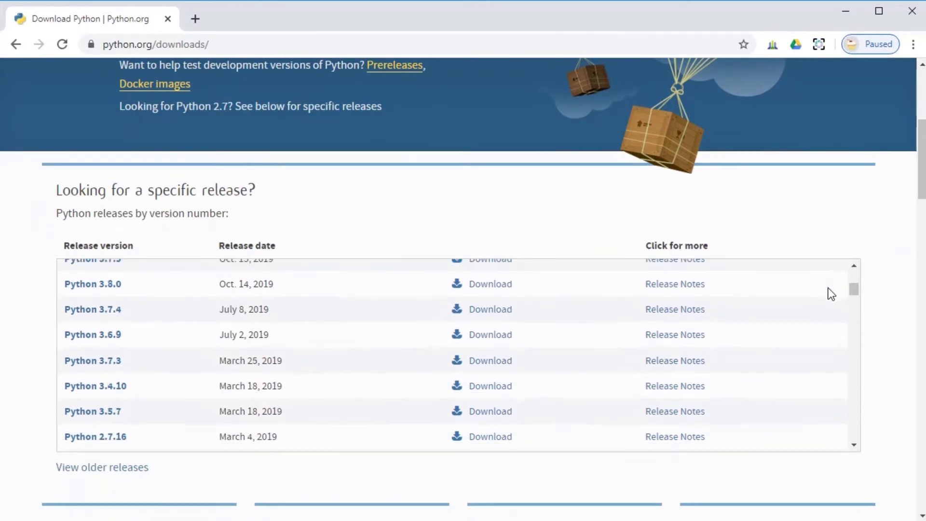
scroll(827, 292, "down", 6)
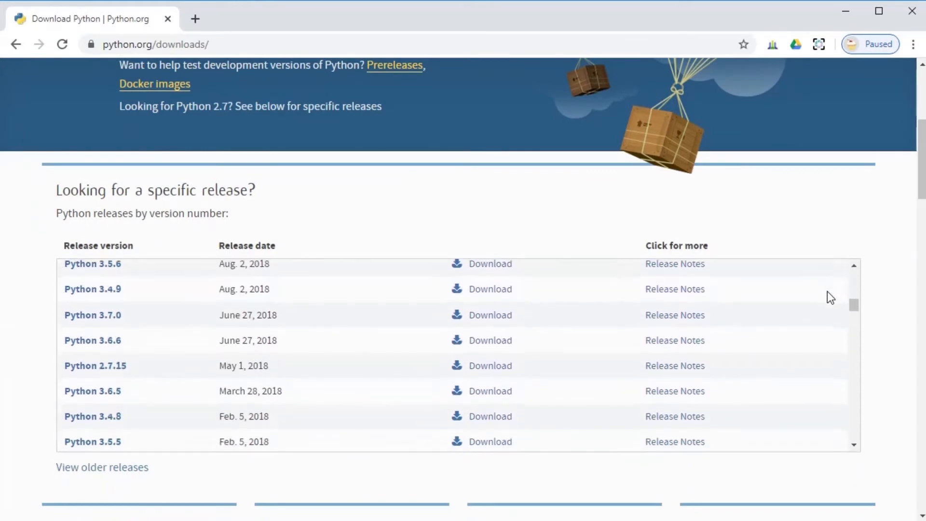
scroll(888, 319, "up", 6)
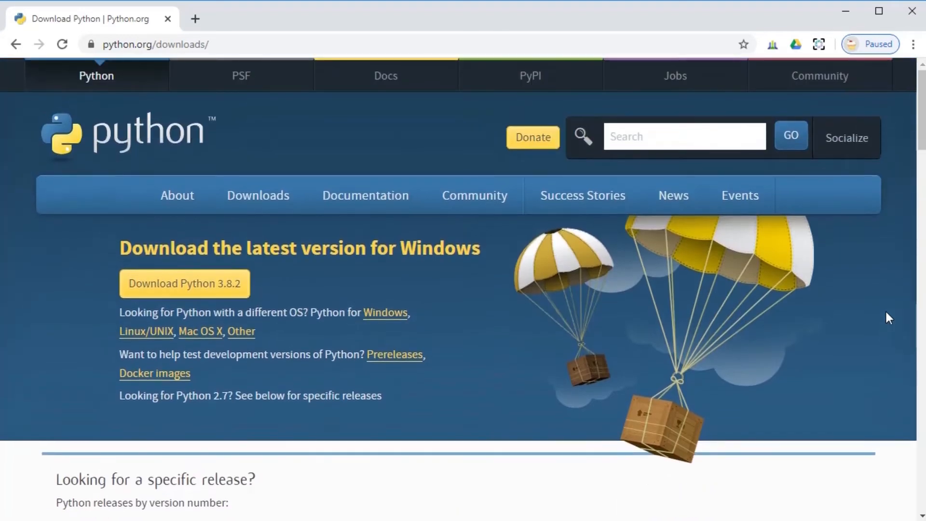
left_click(240, 285)
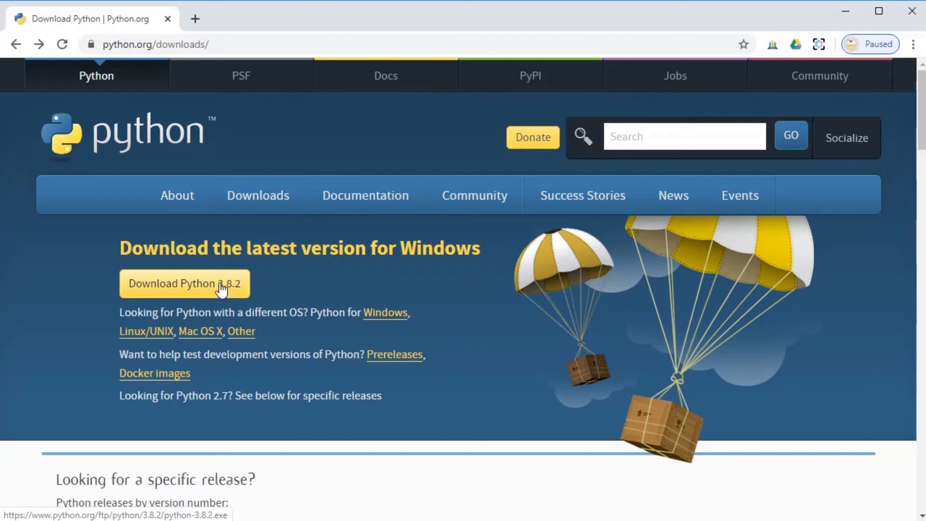
Open the Python releases page for Windows and locate the Windows x86-64 executable installer under Python 3.8.2.
mouse_move(279, 199)
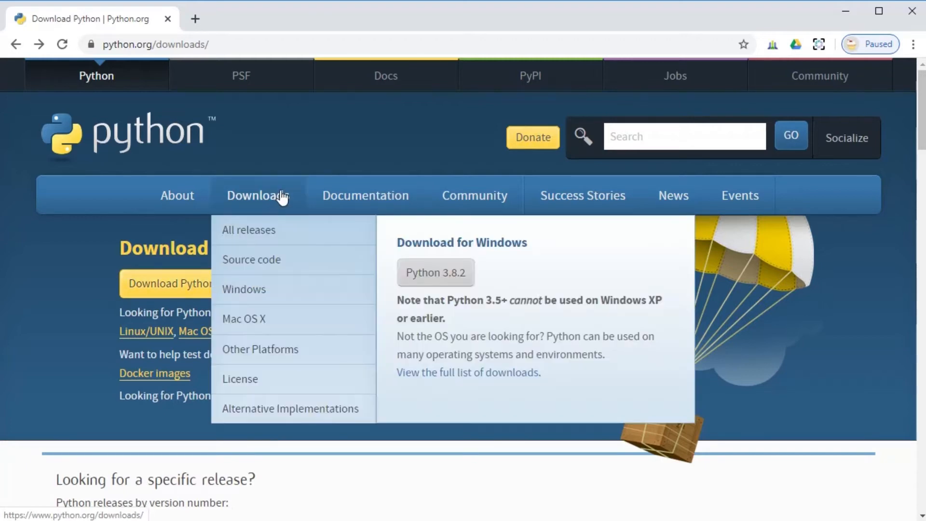
left_click(322, 295)
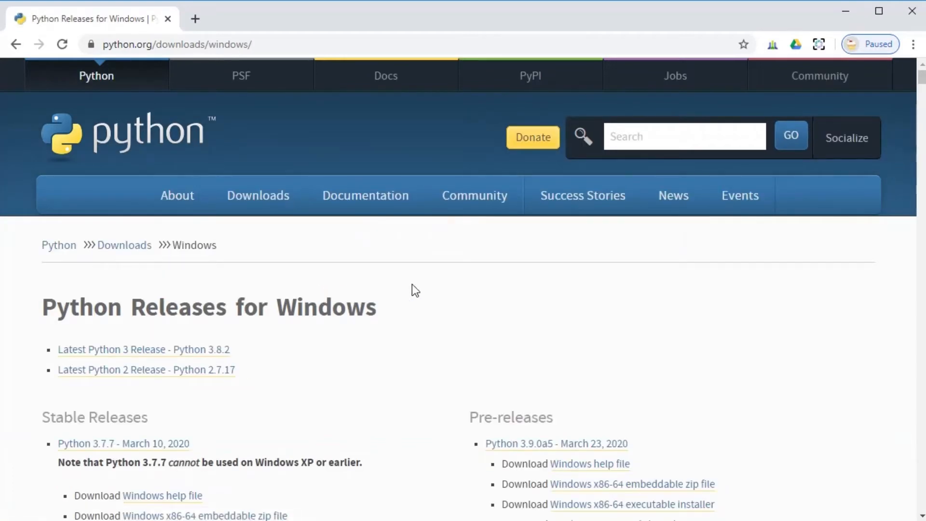
scroll(414, 290, "down", 3)
scroll(412, 284, "down", 5)
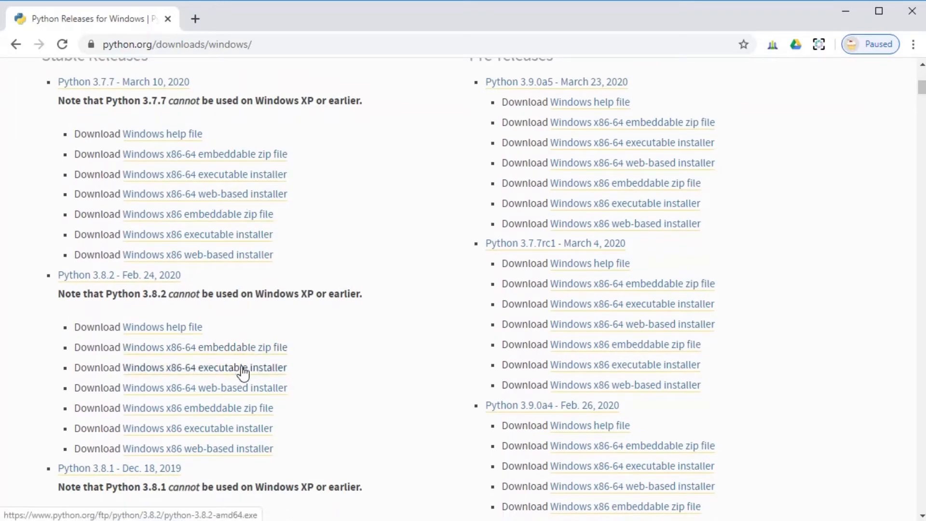
left_click(282, 373)
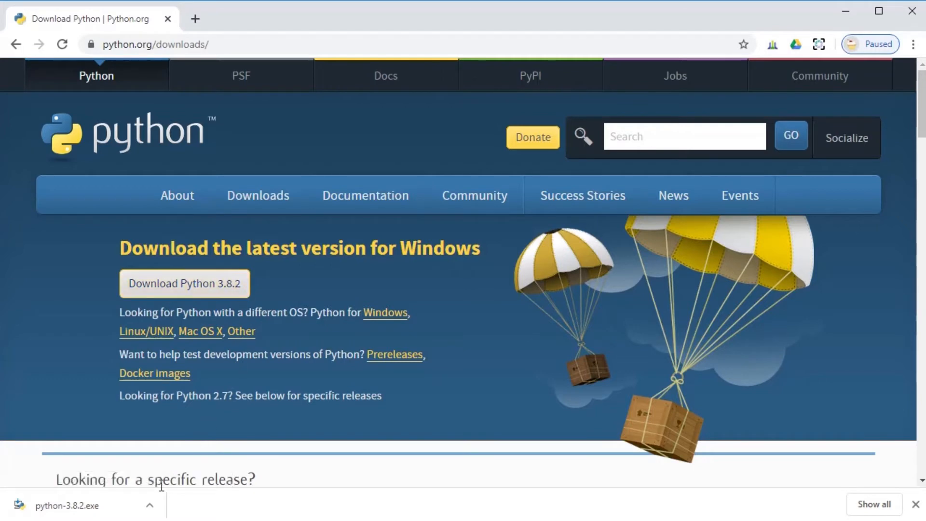
Show the downloaded python-3.8.2.exe in its folder and launch the installer from there.
left_click(150, 505)
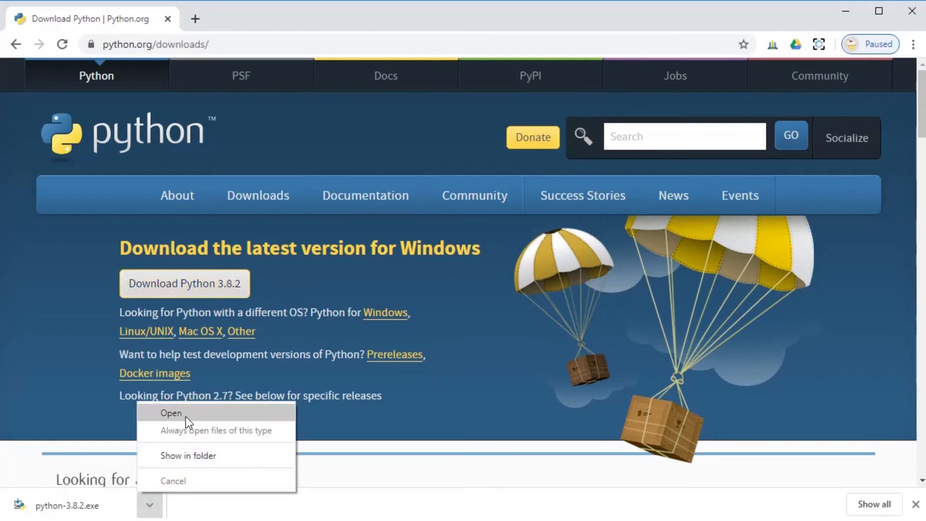
left_click(239, 456)
double_click(341, 299)
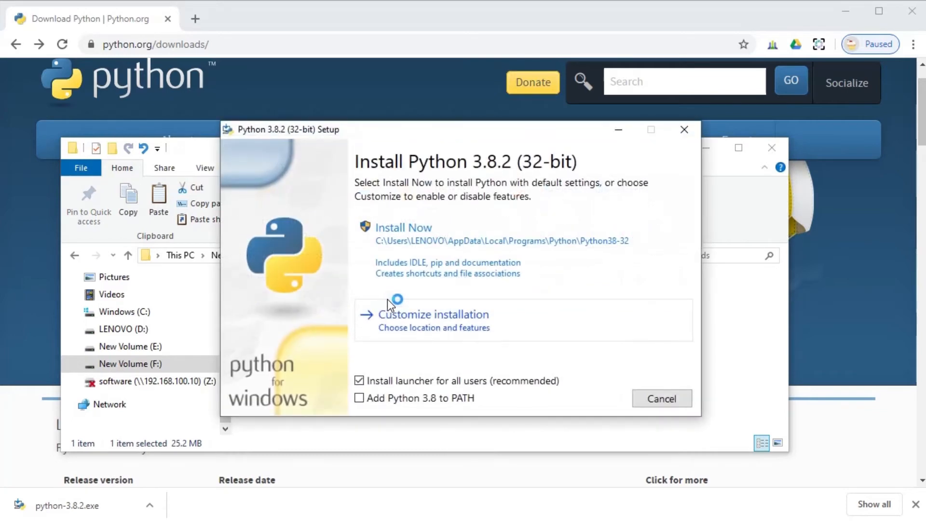
Customize the installation with Python 3.8 added to PATH, the preselected optional features kept and Install for all users enabled.
left_click(366, 397)
left_click(440, 315)
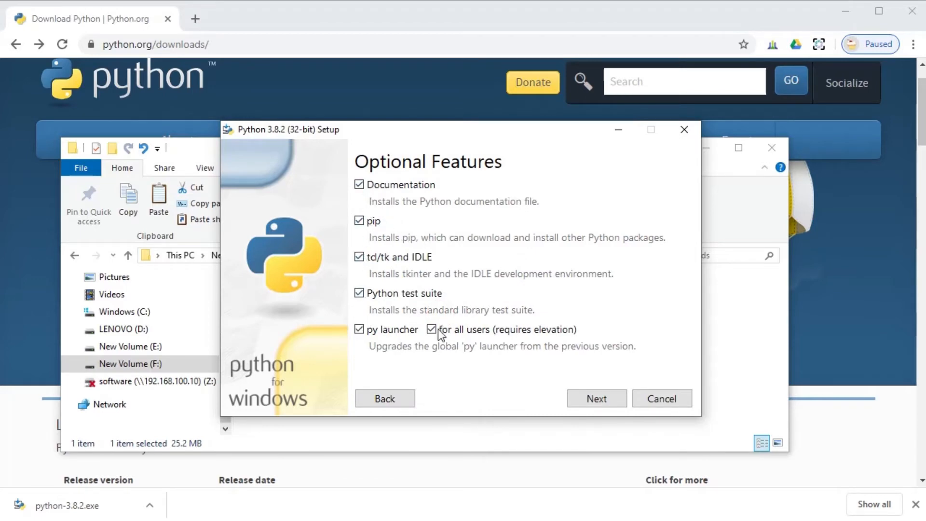
left_click(607, 401)
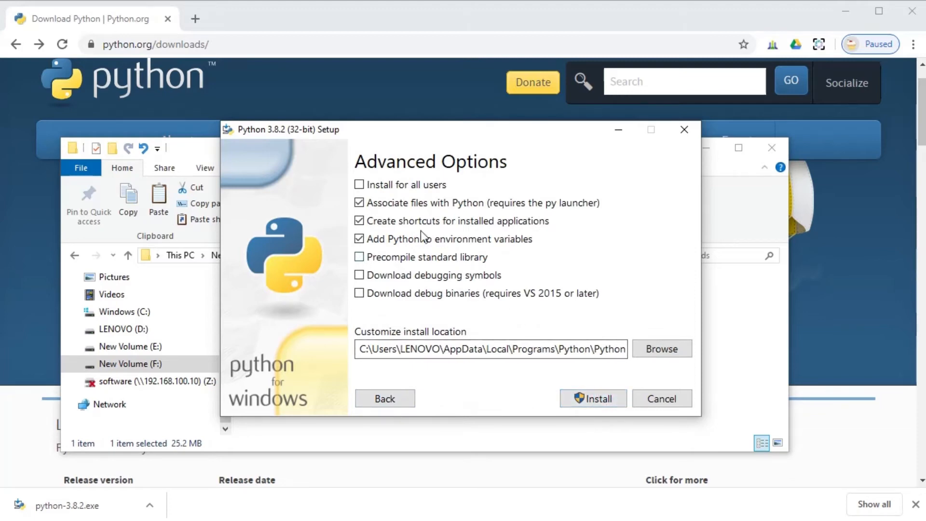
left_click(362, 187)
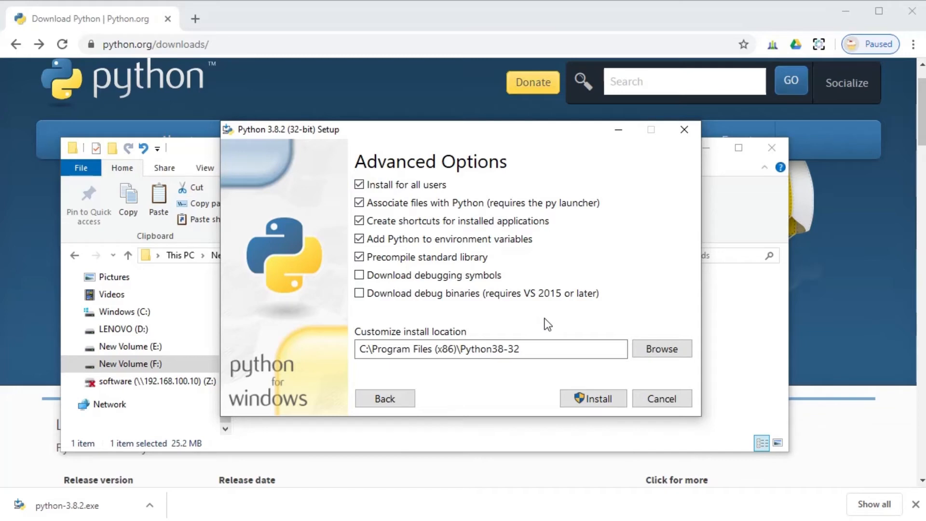
Set the install location to the Python382 folder on New Volume (E:).
left_click(644, 356)
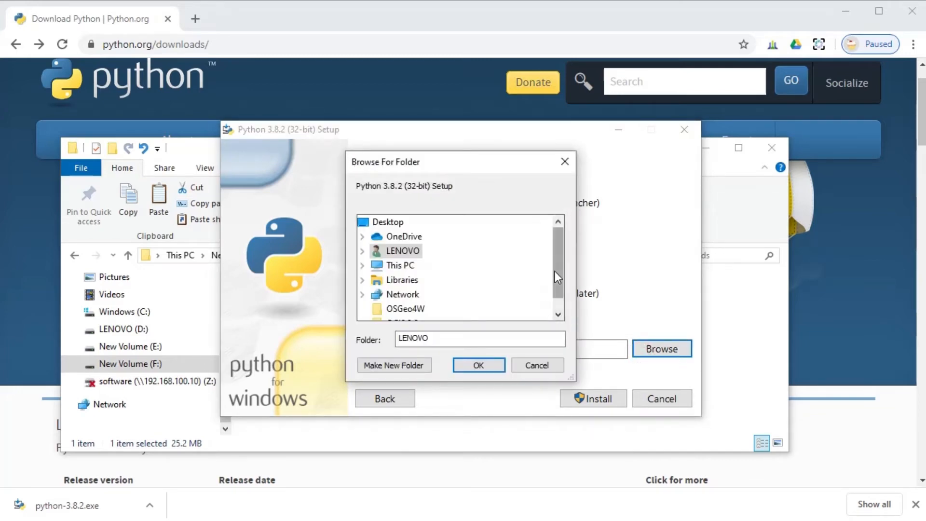
scroll(556, 272, "down", 1)
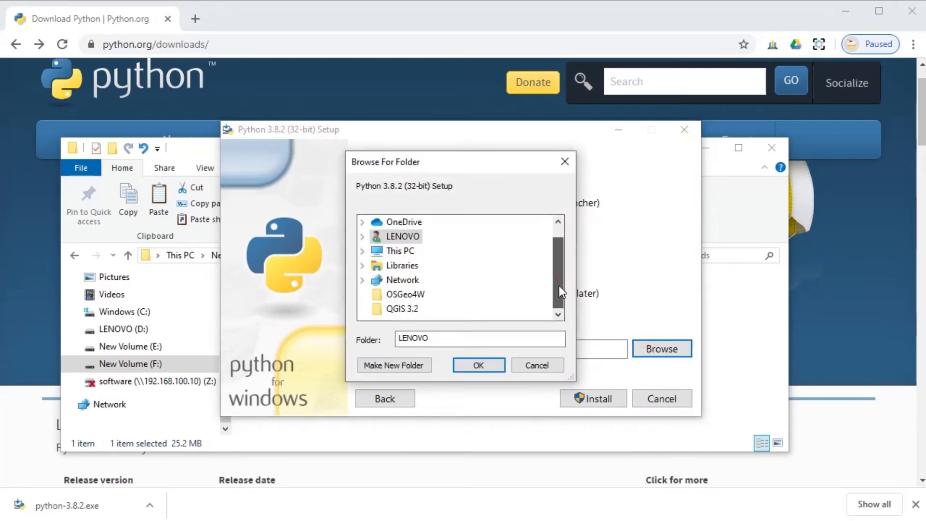
left_click(363, 250)
scroll(446, 267, "down", 4)
scroll(447, 268, "up", 1)
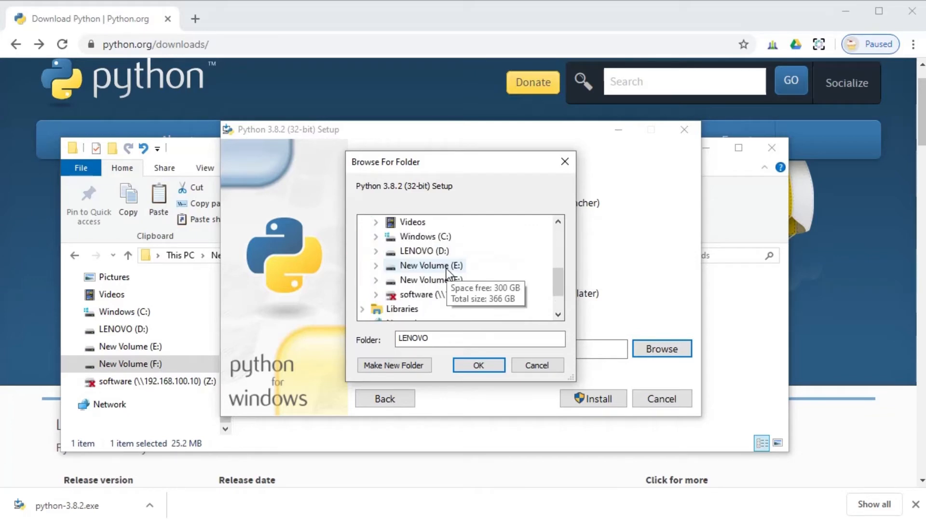
left_click(376, 266)
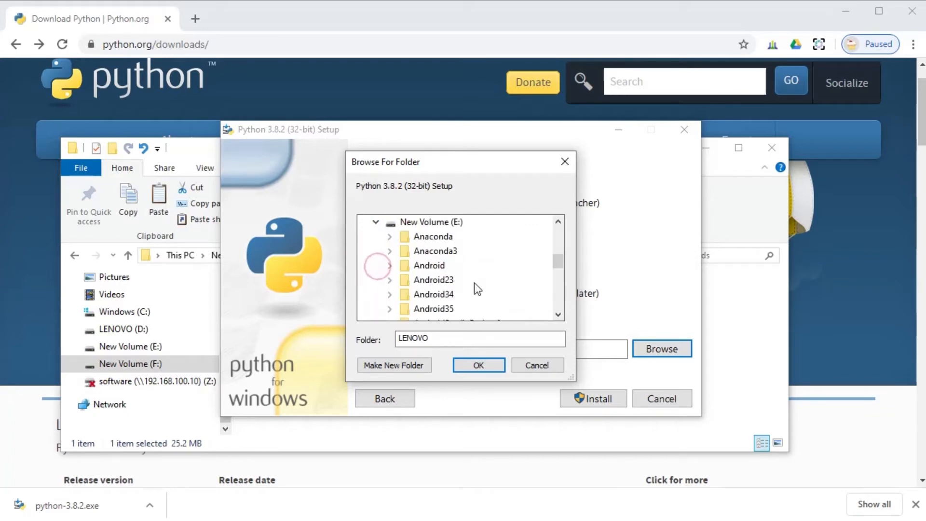
scroll(476, 288, "down", 8)
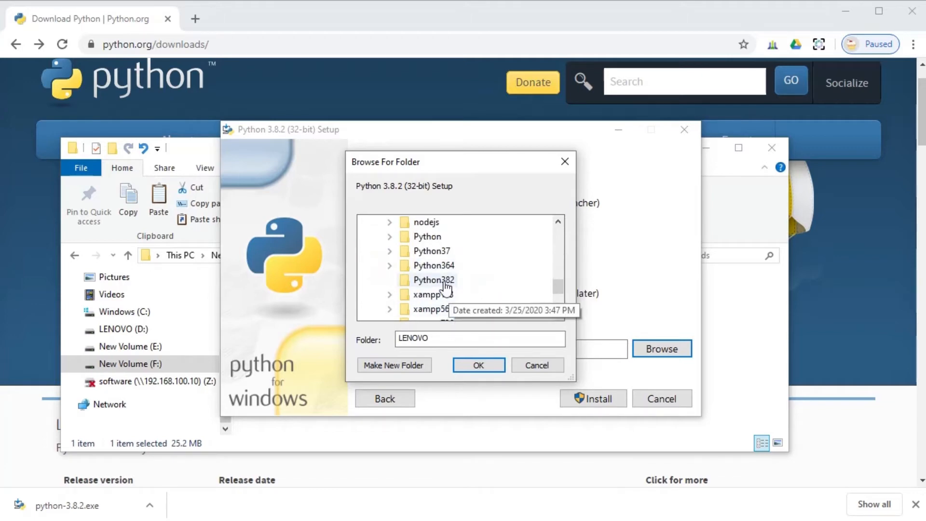
left_click(445, 282)
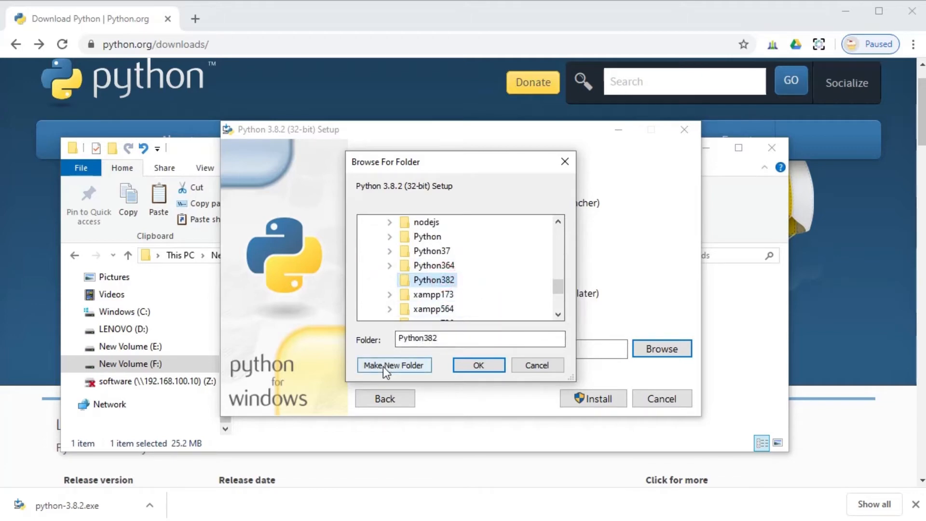
left_click(475, 363)
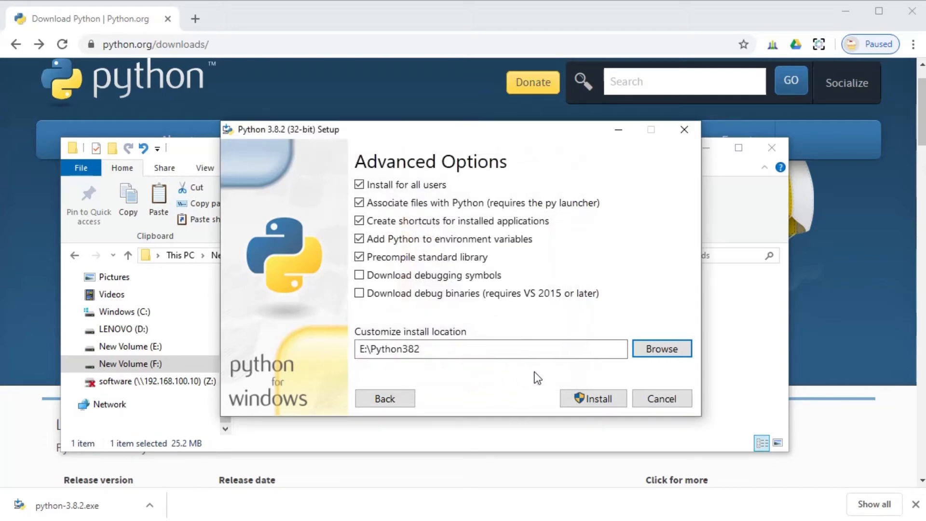
Install Python 3.8.2, allow the installer to make changes to the device, and close the finished setup.
left_click(604, 399)
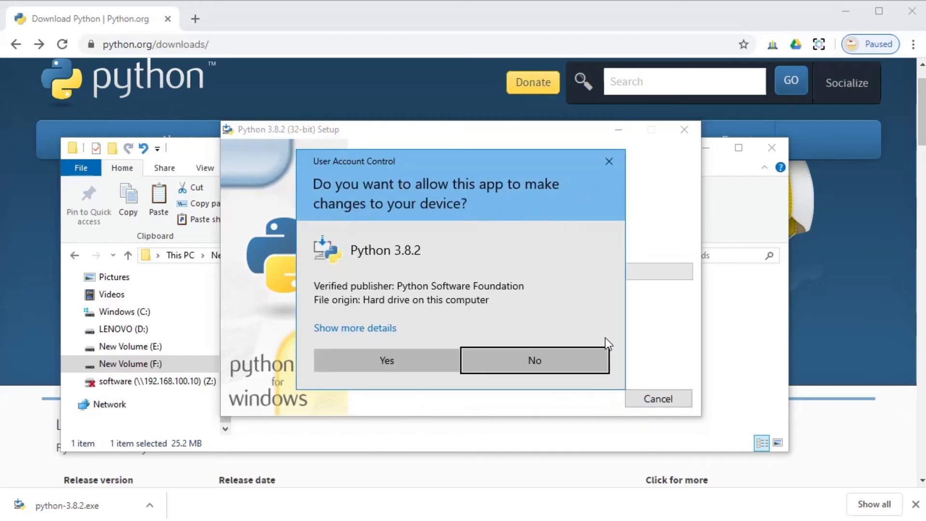
left_click(415, 351)
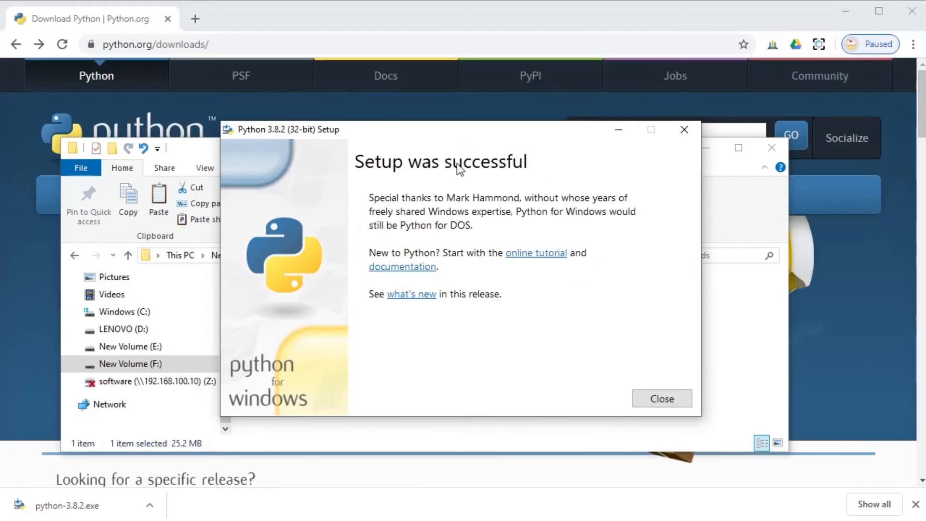
left_click(662, 399)
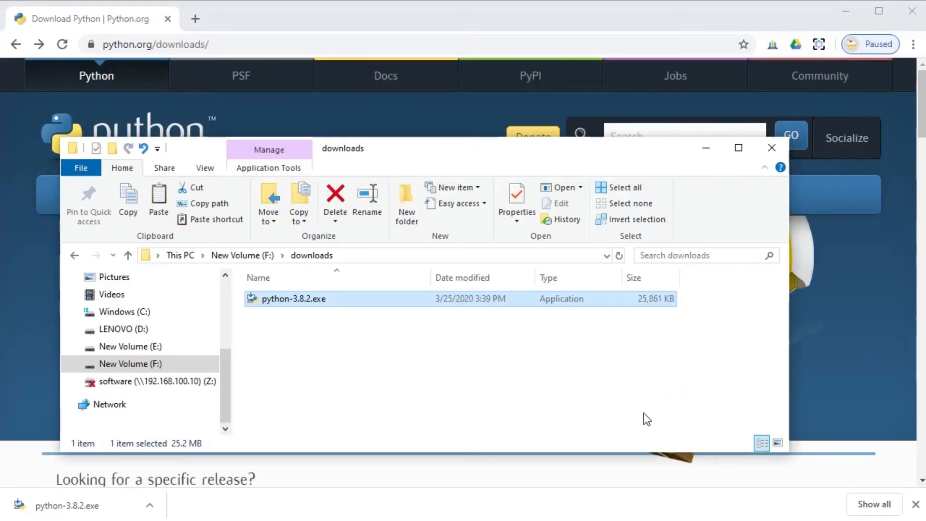
Find and open the Python 3.8 (32-bit) console and run print("hello world") in it.
left_click(925, 10)
type("python")
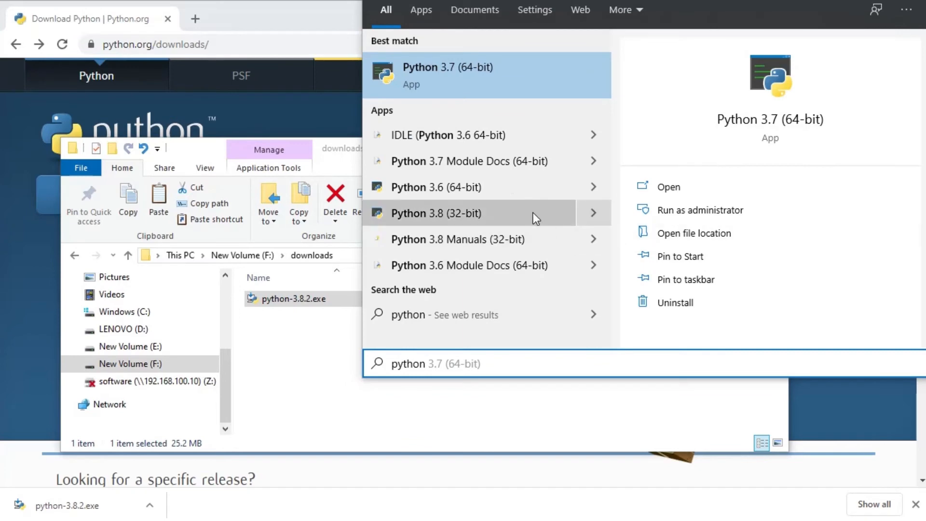
left_click(514, 212)
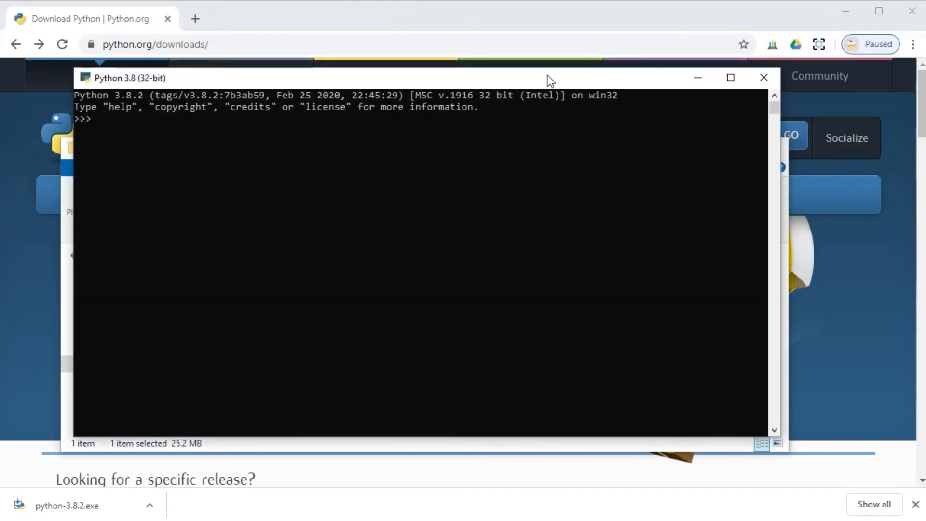
type("print(\"hello world\")")
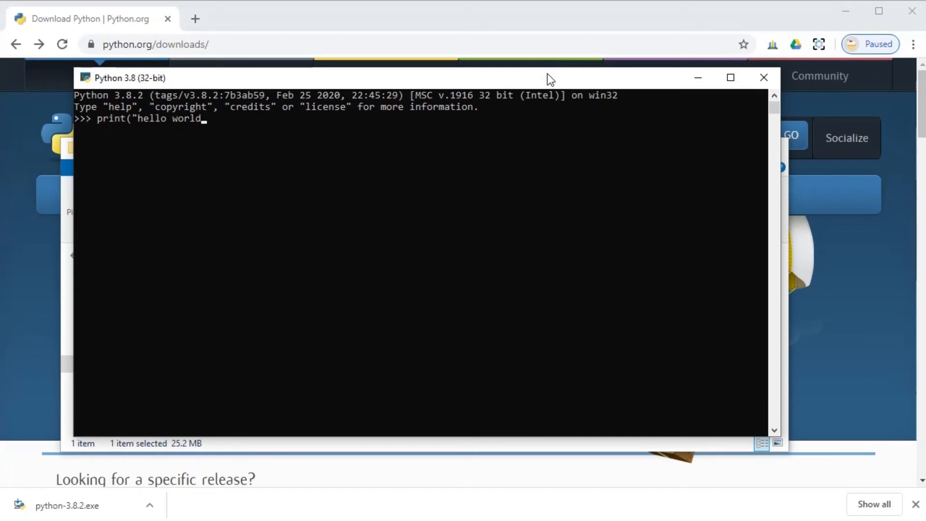
key("Return")
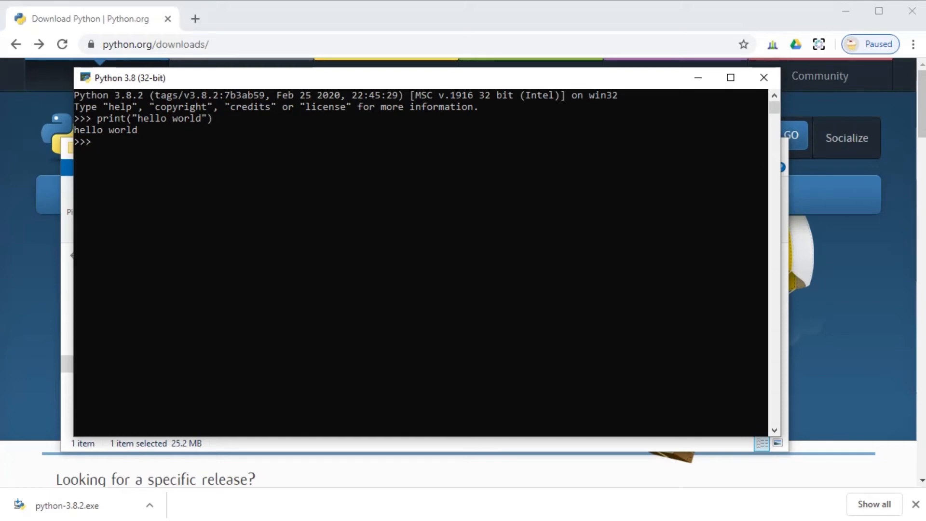
Open the Windows Command Prompt and start the Python interpreter with the python command.
key("super")
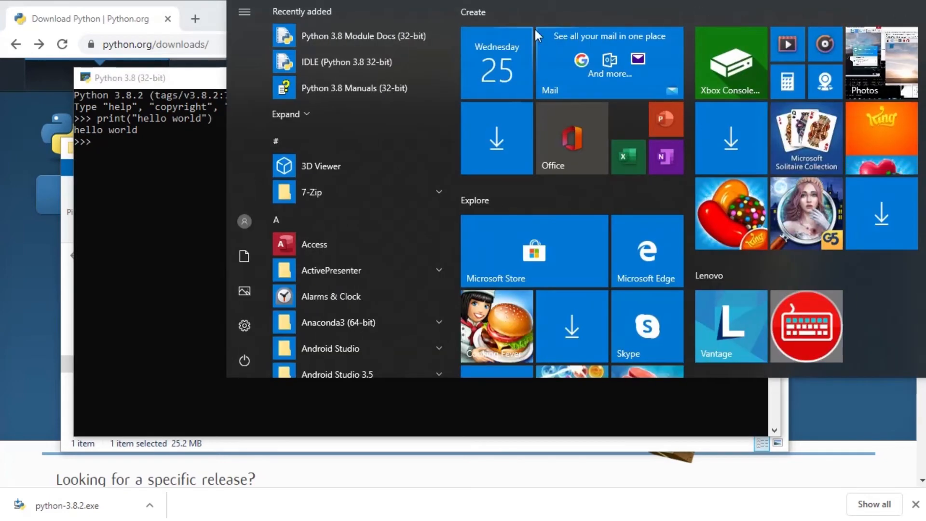
type("command")
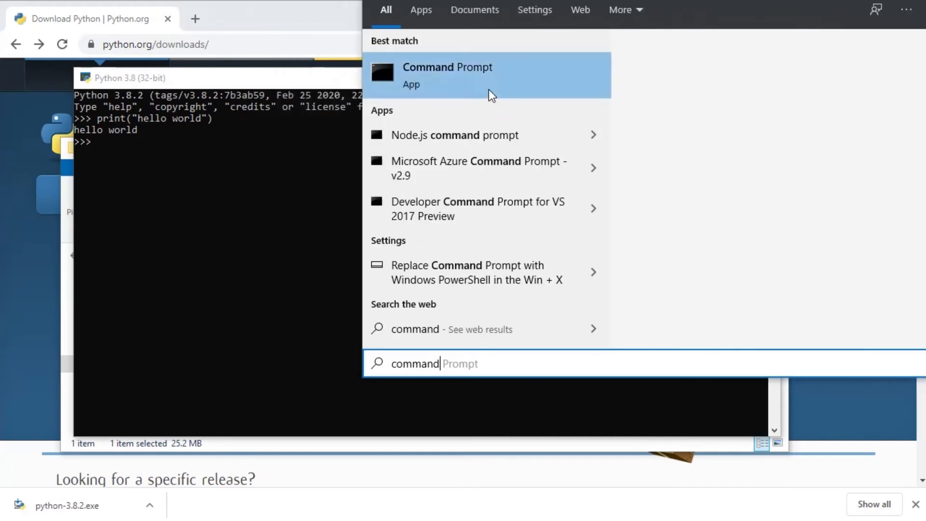
left_click(487, 80)
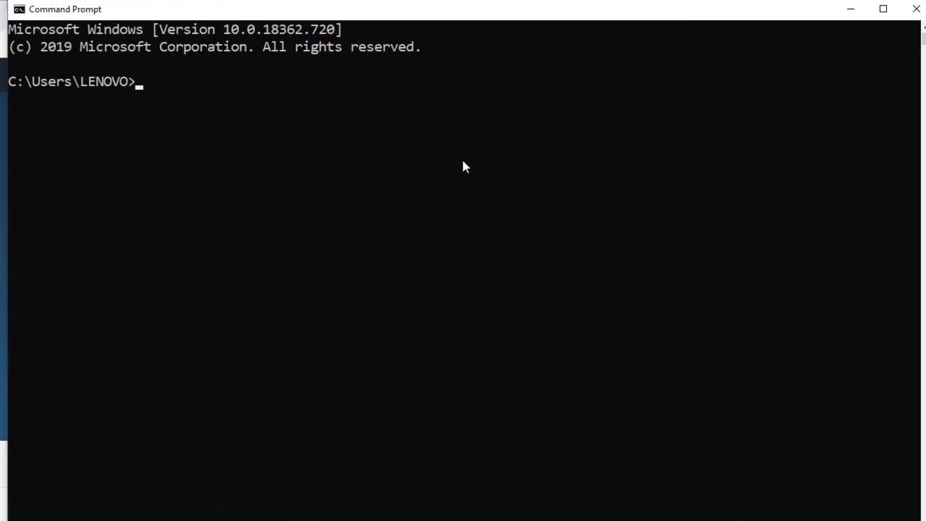
type("python")
key("Return")
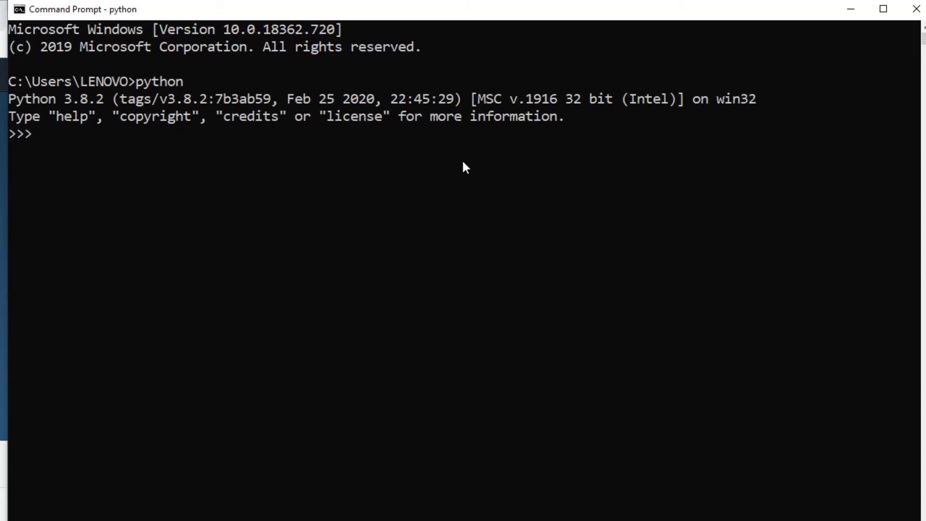
Run print("hello world") in the Python session inside the Command Prompt.
type("pi")
key("BackSpace")
type("rint(\"hello world\")")
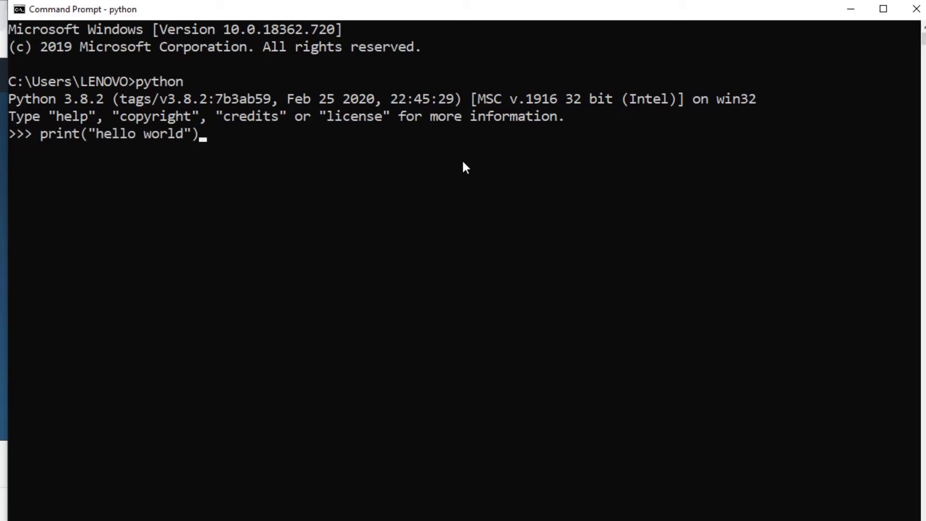
key("Return")
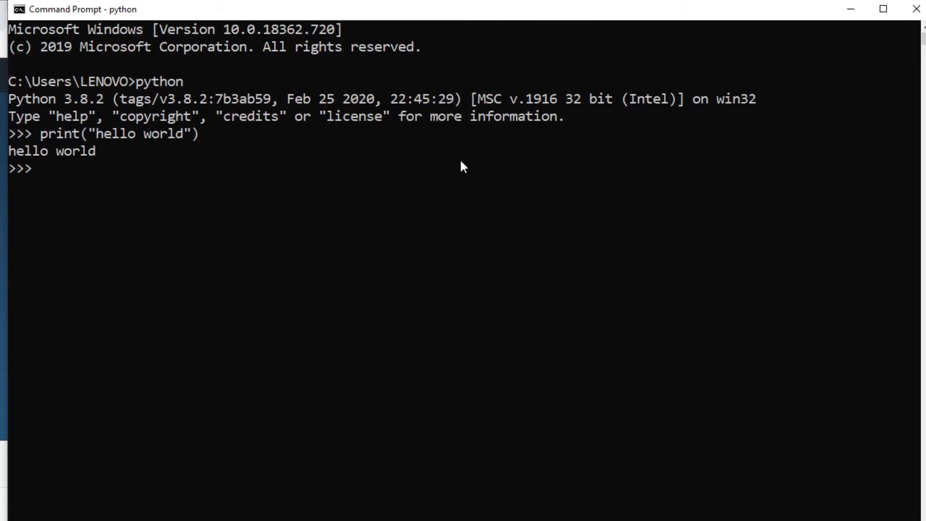
Find and open IDLE (Python 3.8 32-bit) and run print("hello world") in its shell.
key("super")
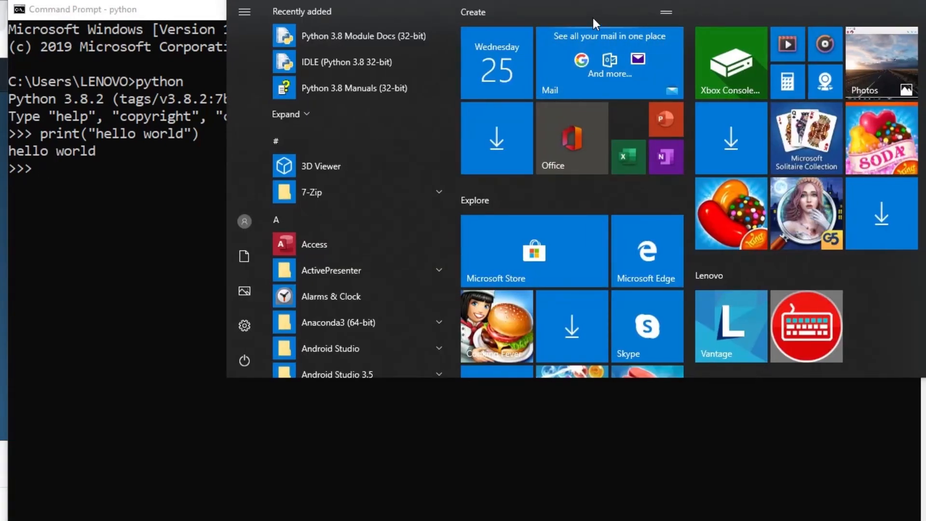
type("idle")
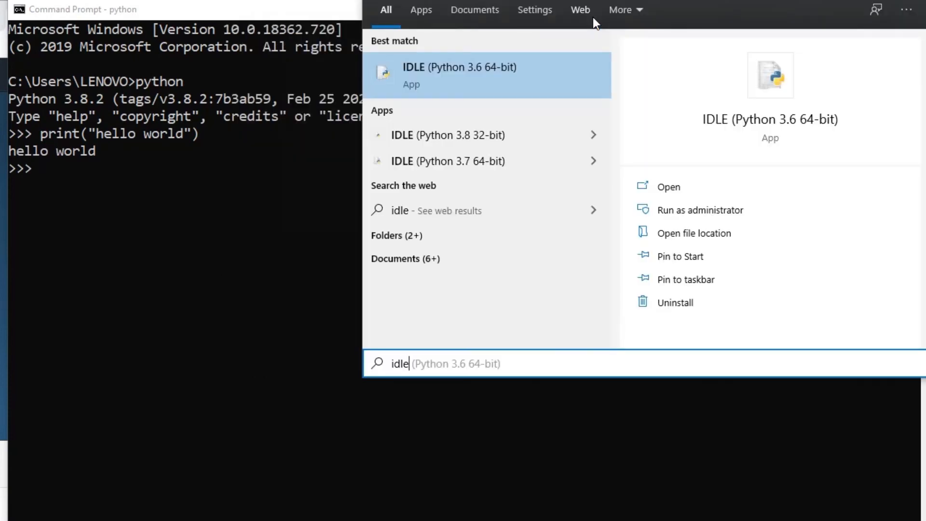
left_click(500, 132)
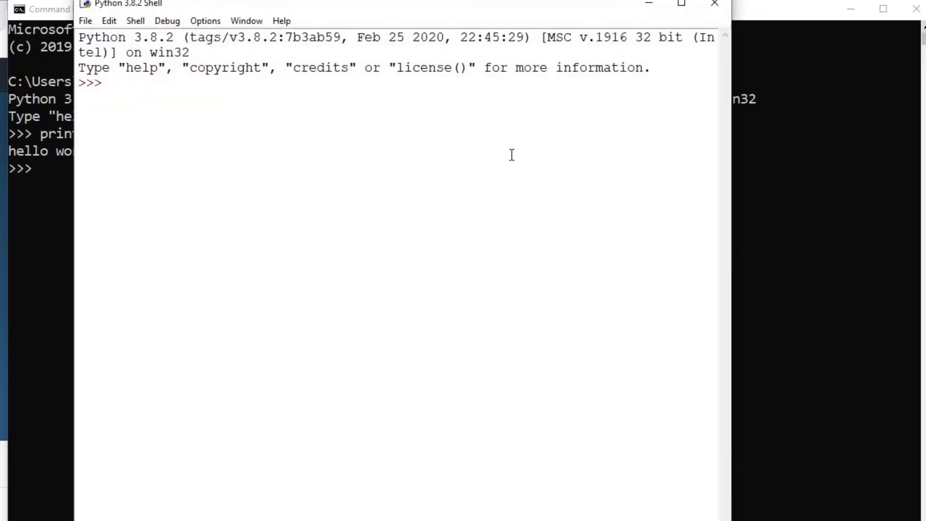
type("print")
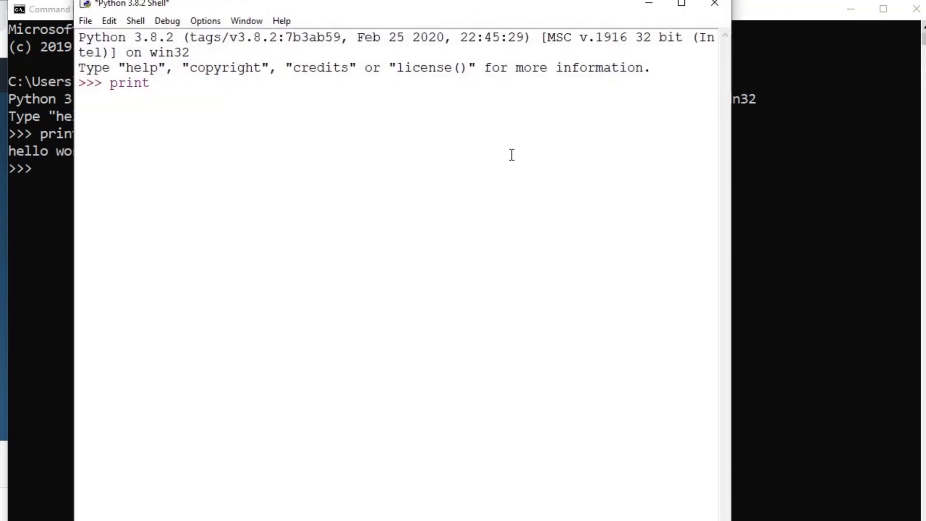
type("(\"he")
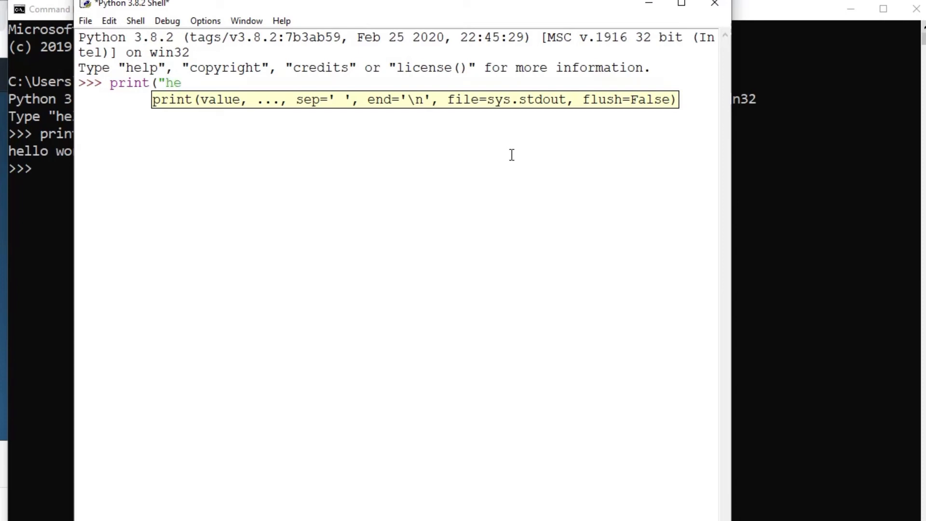
type("llo world\")")
key("Return")
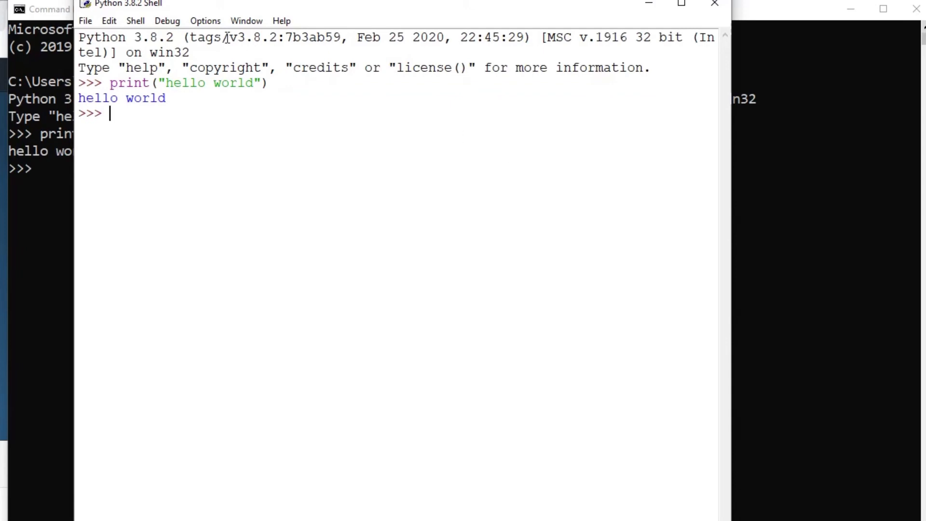
Create a new file in IDLE and show line numbers in its editor window.
left_click(89, 22)
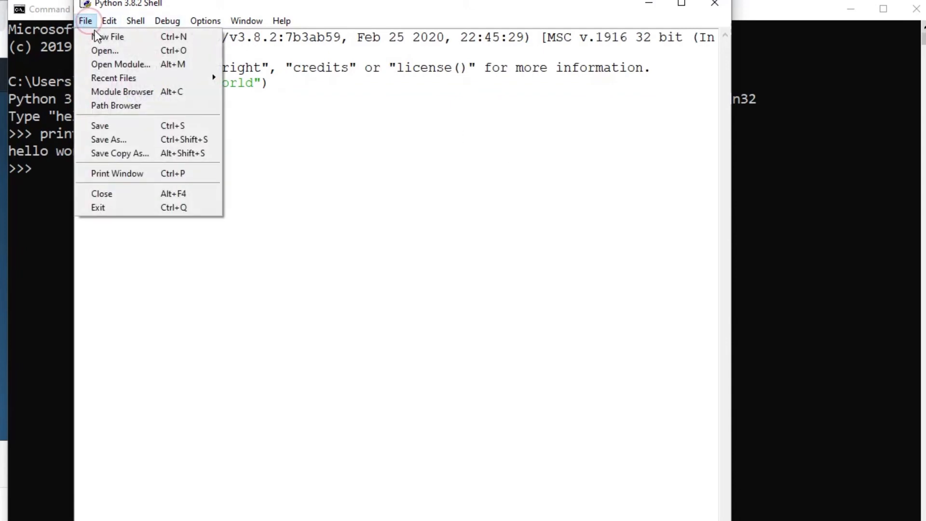
left_click(141, 38)
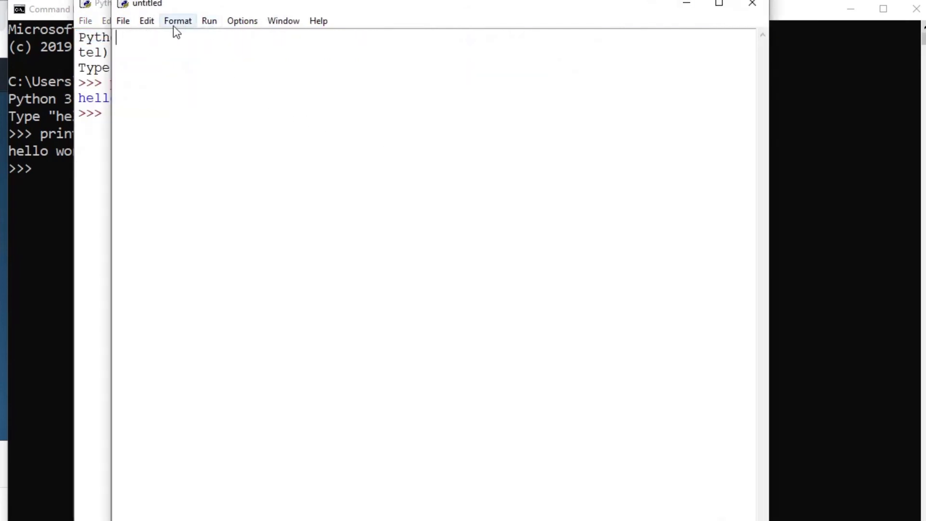
left_click(268, 21)
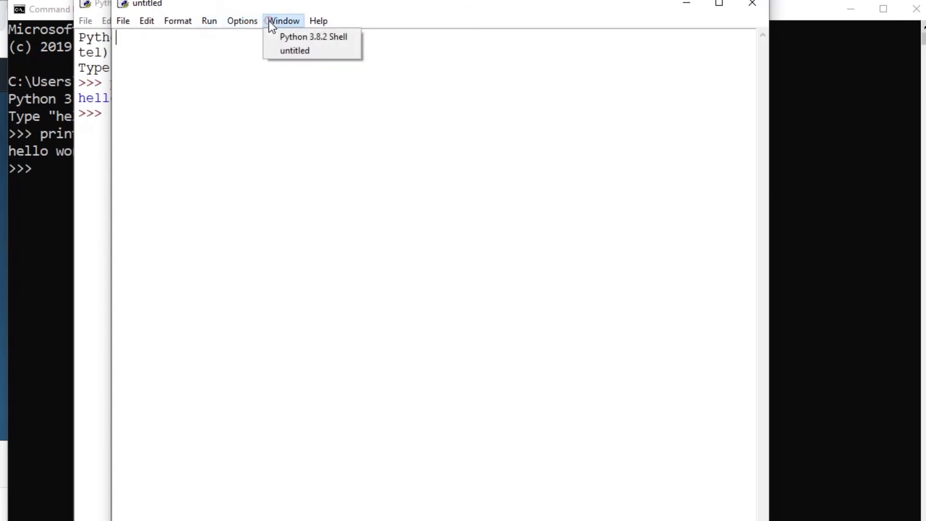
mouse_move(238, 24)
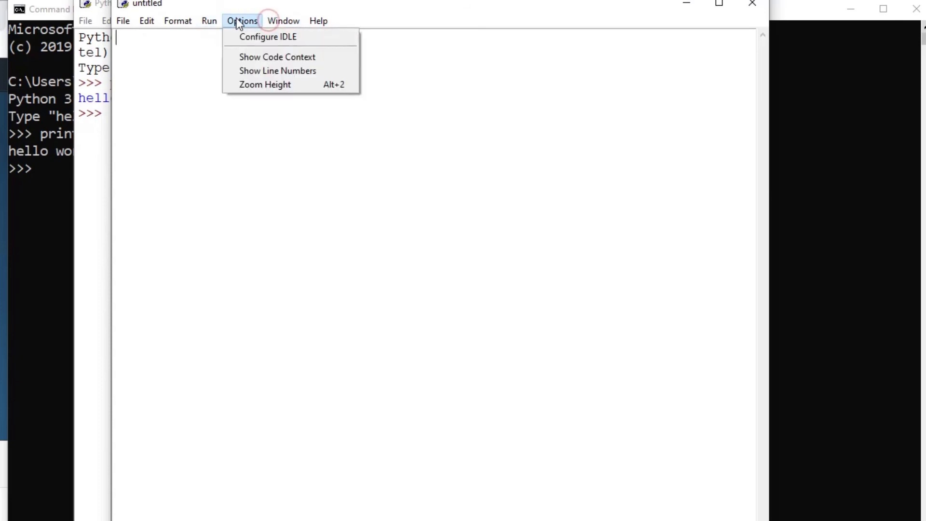
left_click(245, 70)
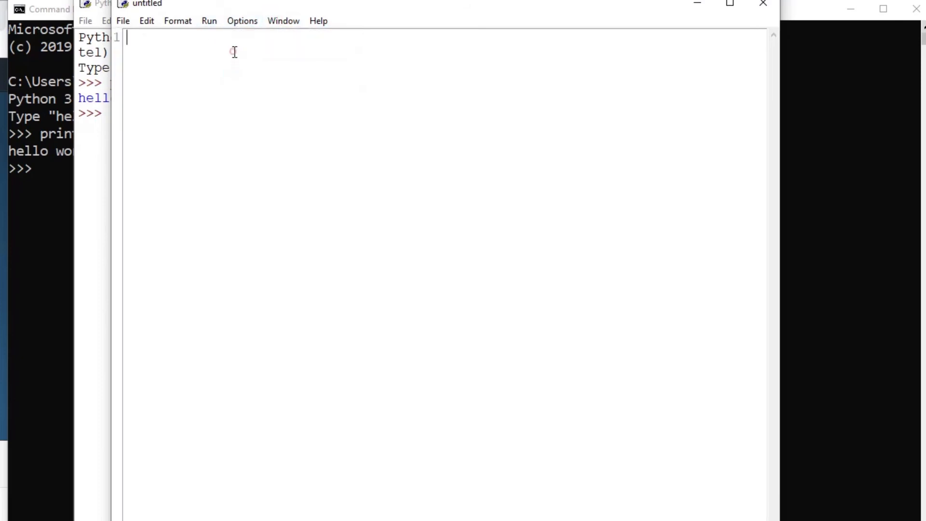
Write print("hello world") on the first line of the untitled file.
left_click(234, 53)
type("print")
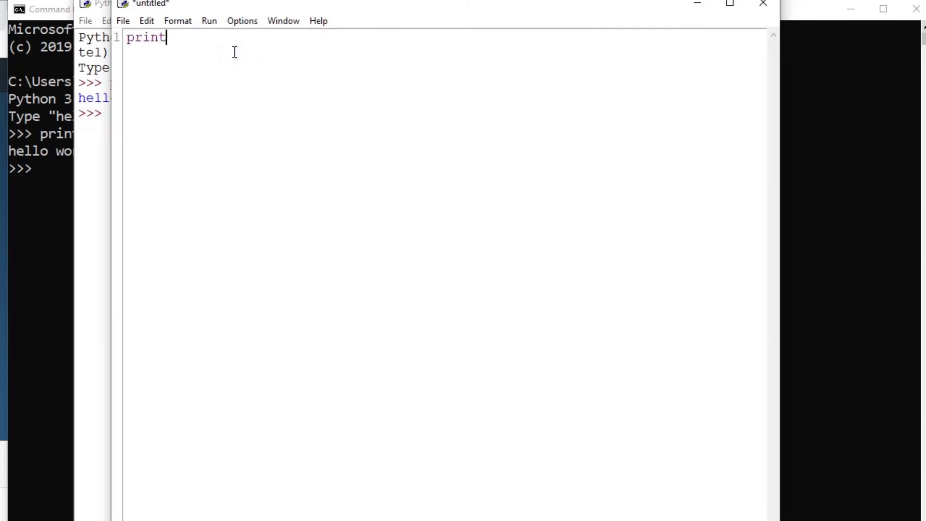
type("(\"hello world")
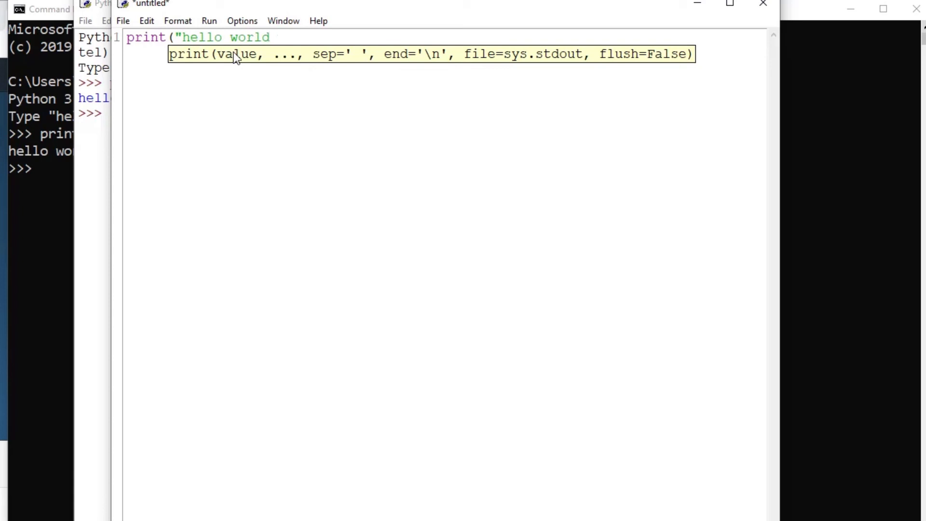
type("\")")
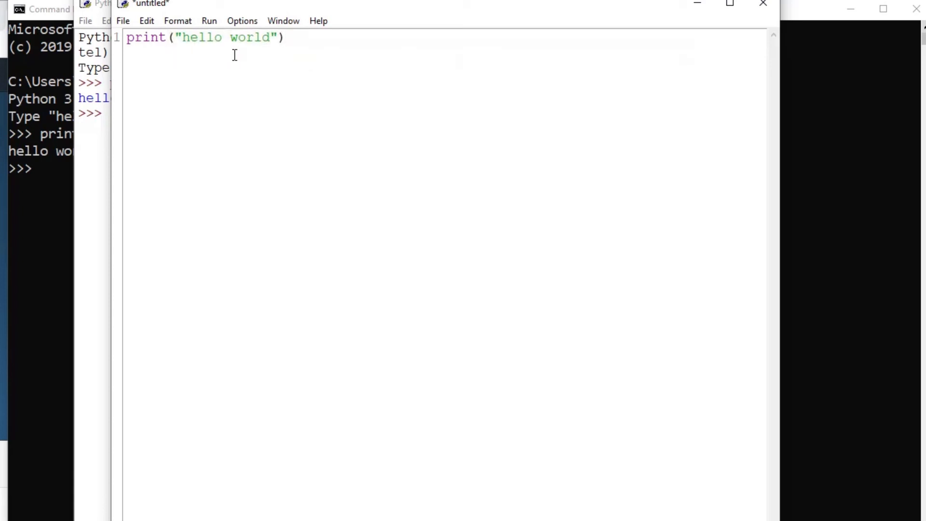
Run the script, saving it as hello in the E:\Python382 folder when asked to save the source.
left_click(210, 21)
left_click(237, 38)
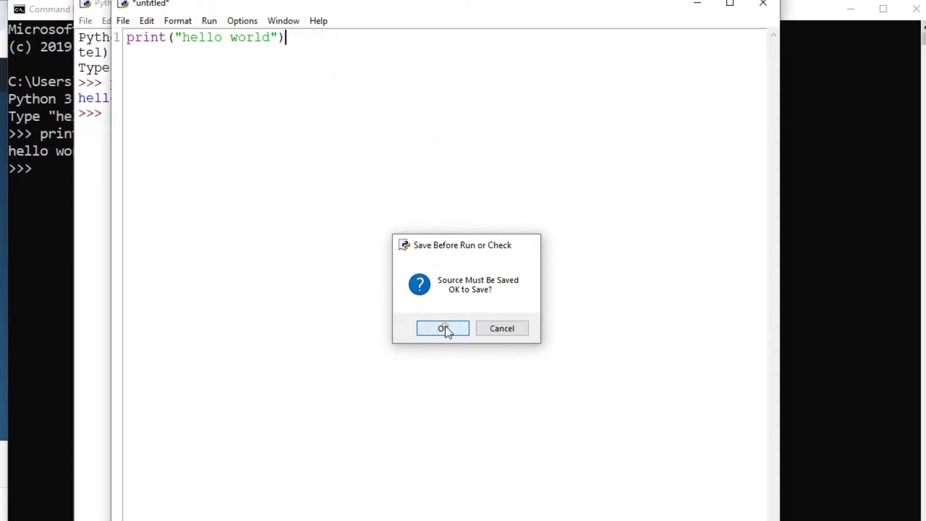
left_click(445, 328)
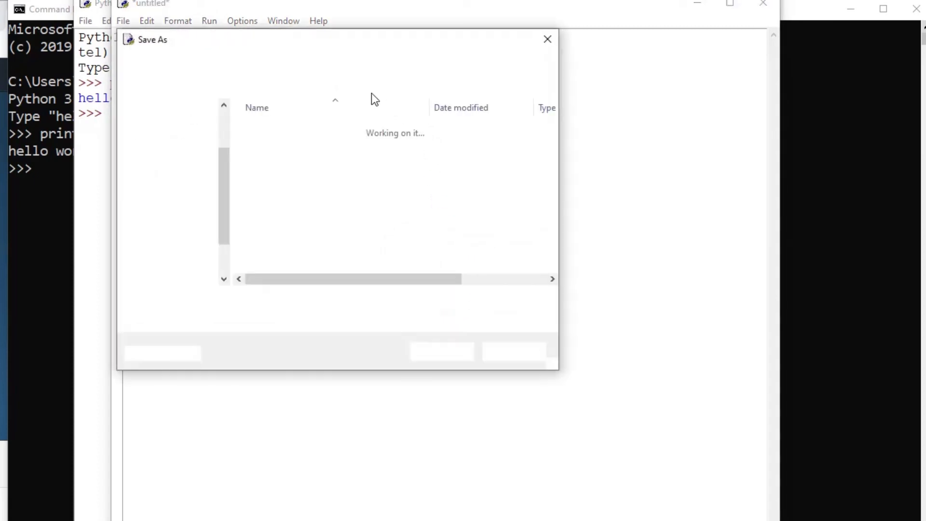
left_click(344, 64)
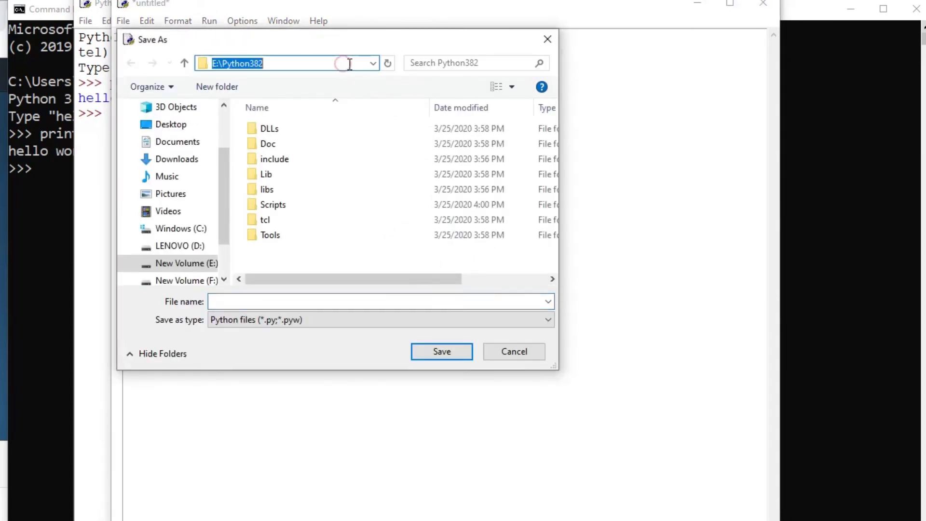
left_click(333, 300)
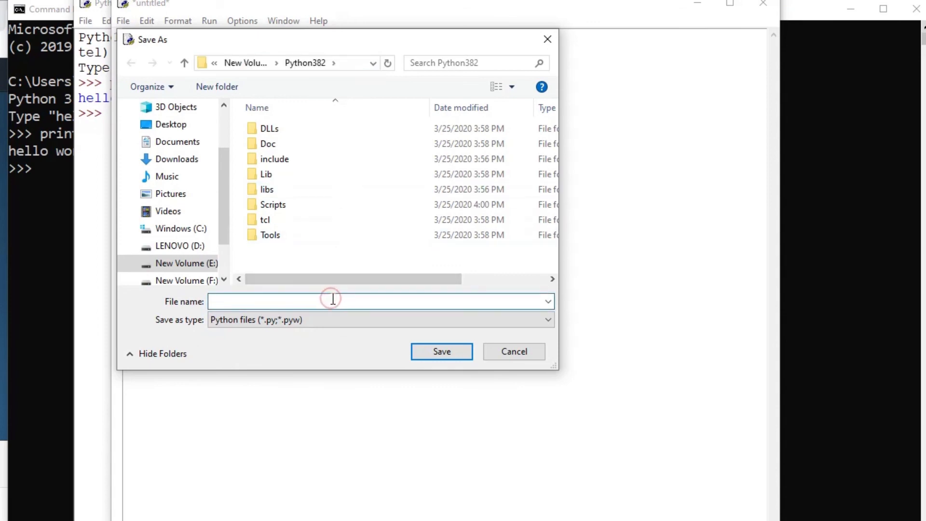
type("hello")
left_click(435, 353)
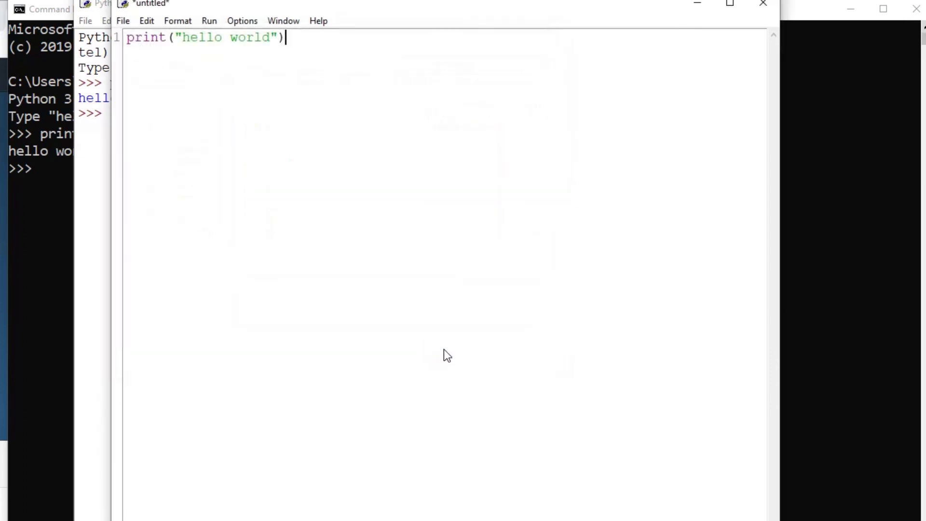
key("F5")
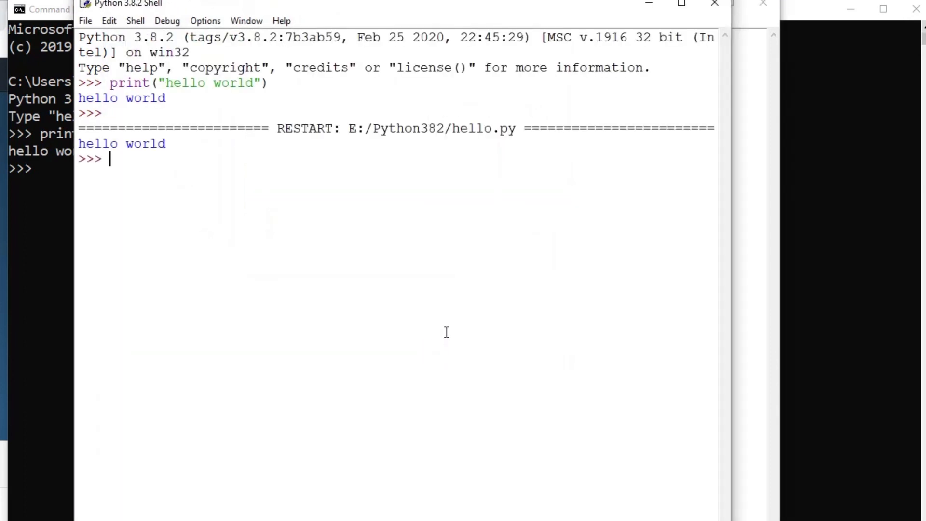